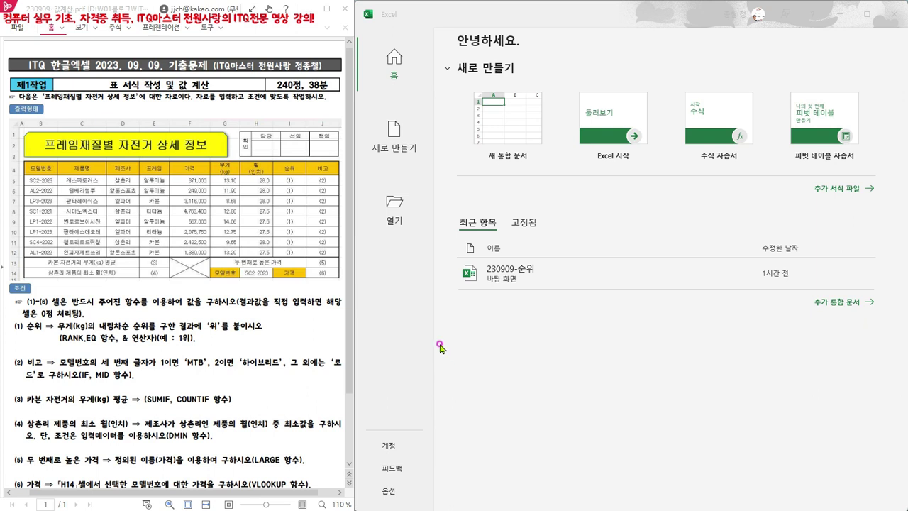
Open the workbook 230909-순위 from the desktop folder (바탕 화면).
click(399, 209)
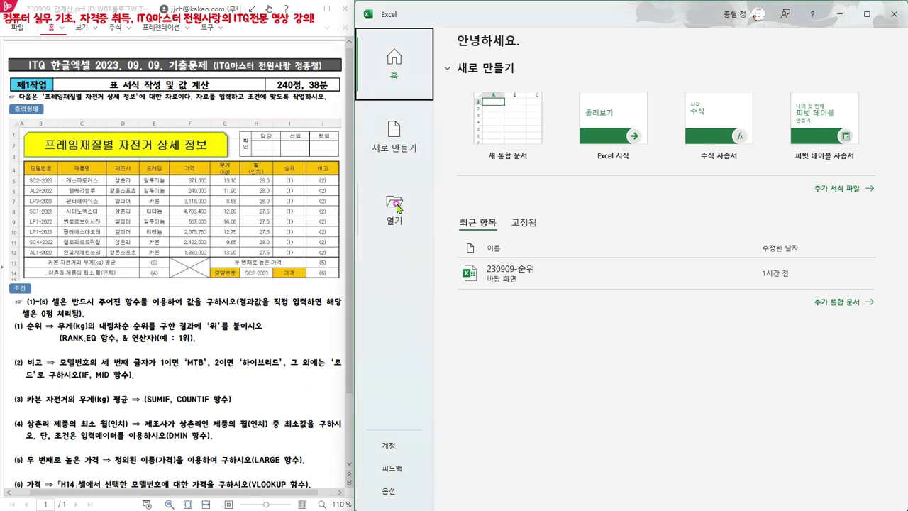
click(503, 243)
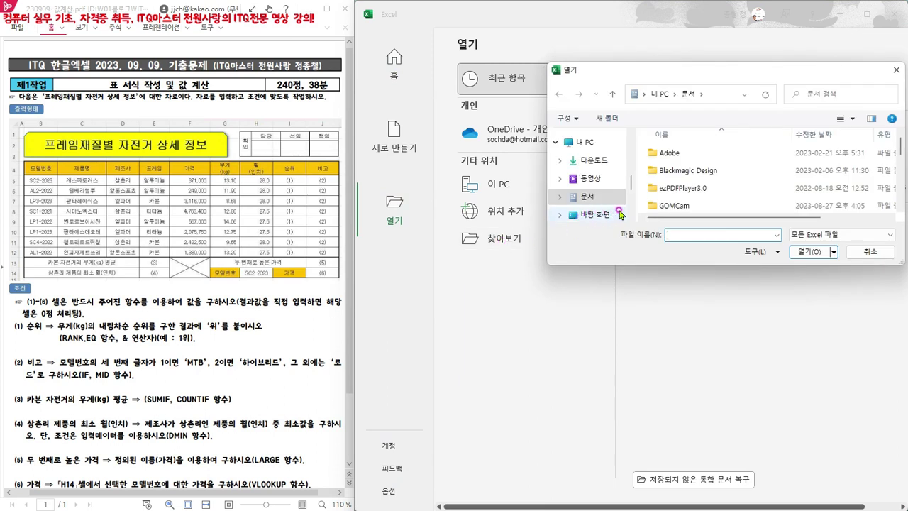
scroll(630, 187, down, 2)
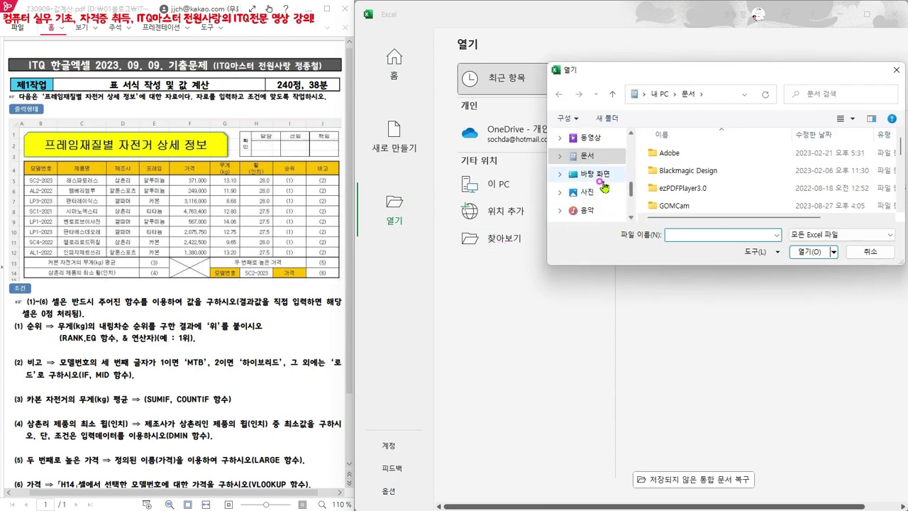
click(597, 175)
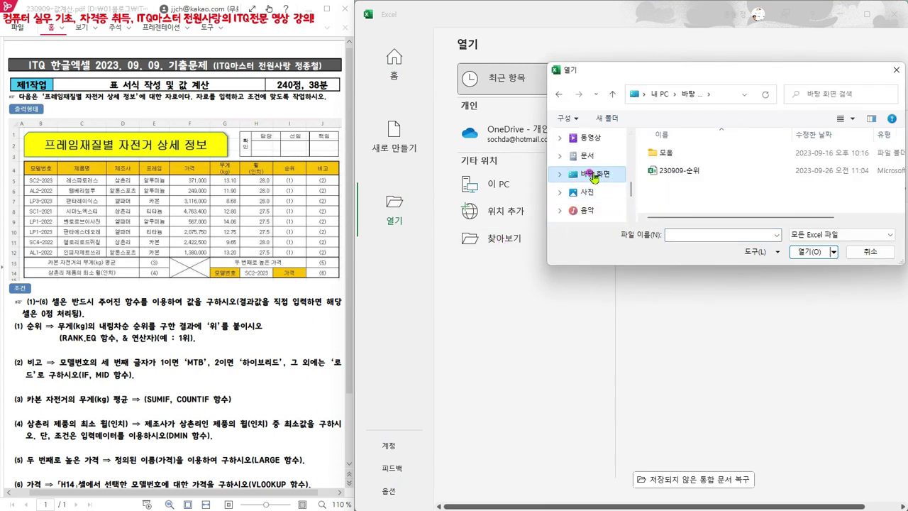
click(692, 179)
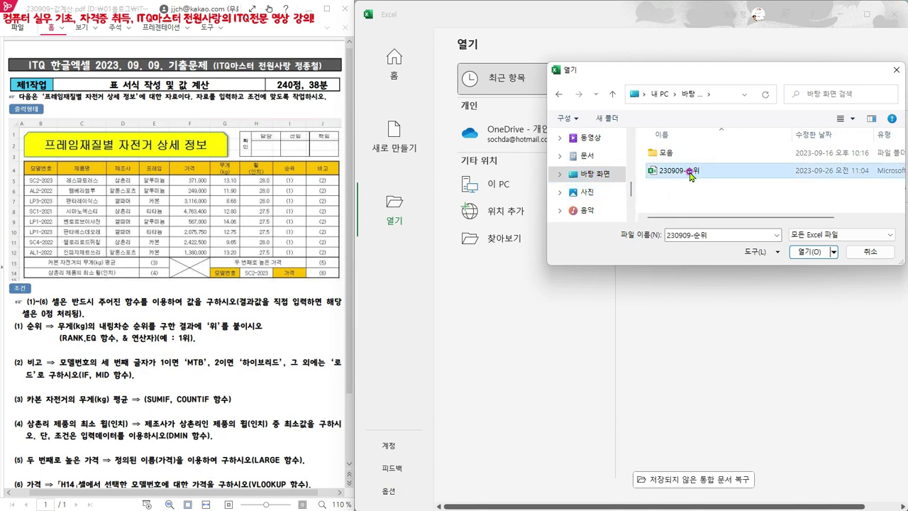
click(810, 253)
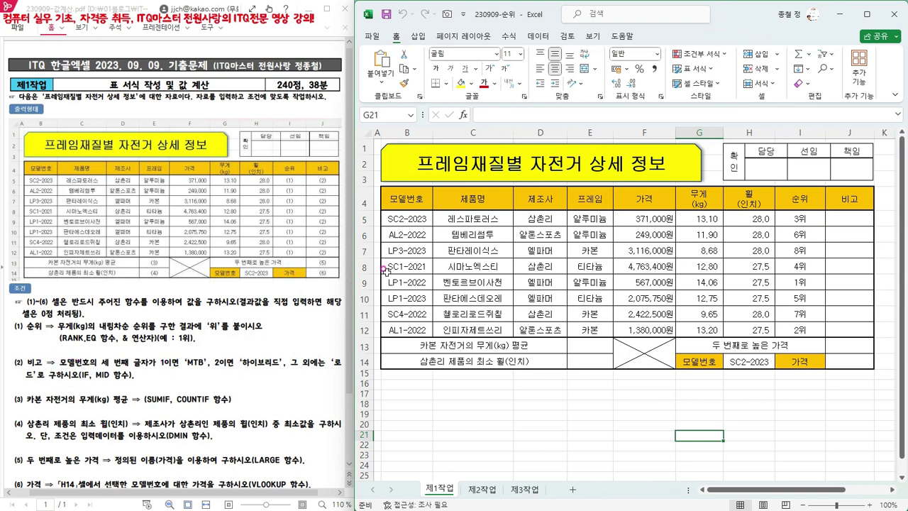
Enter =MID(B5,3,1) in J5 to extract the third character of the first model number.
drag(406, 219, 409, 330)
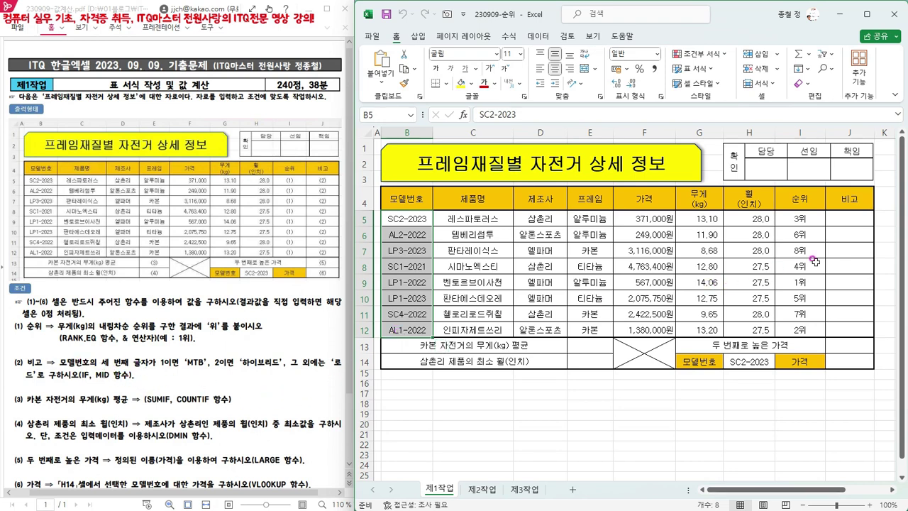
click(846, 218)
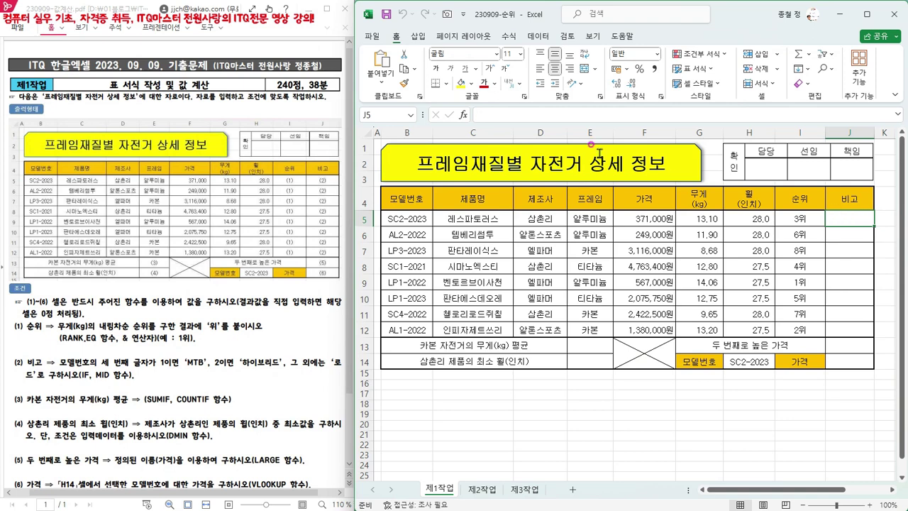
click(501, 115)
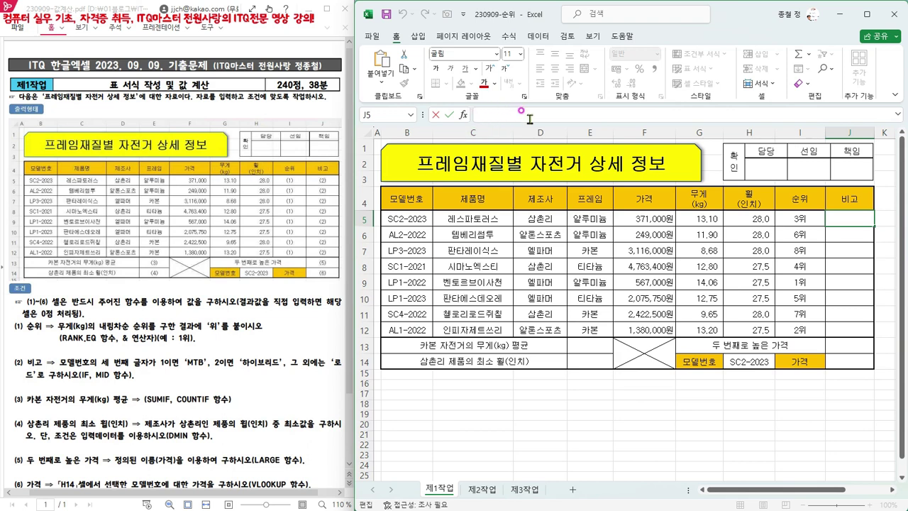
text(=)
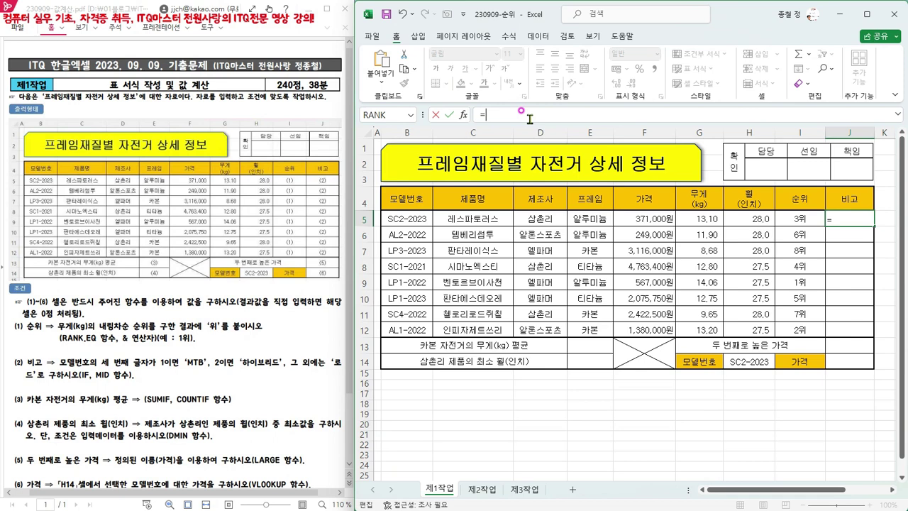
text(M)
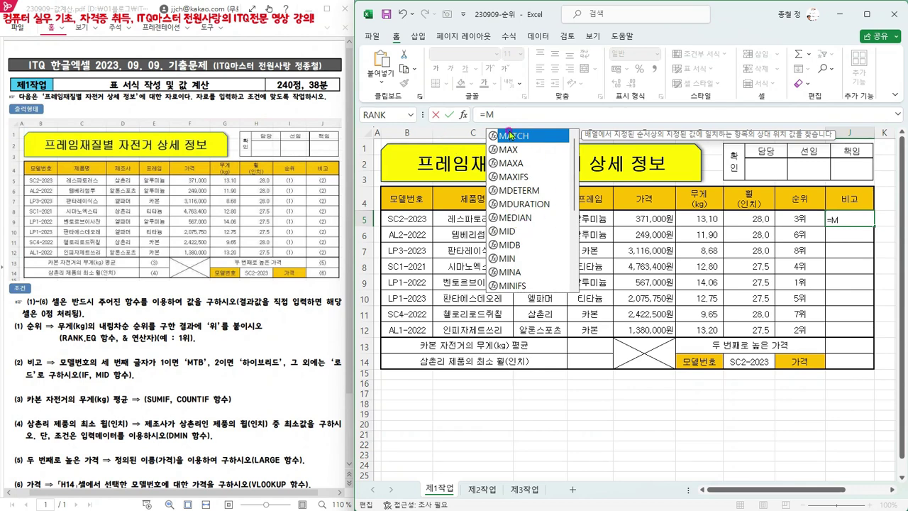
double_click(506, 232)
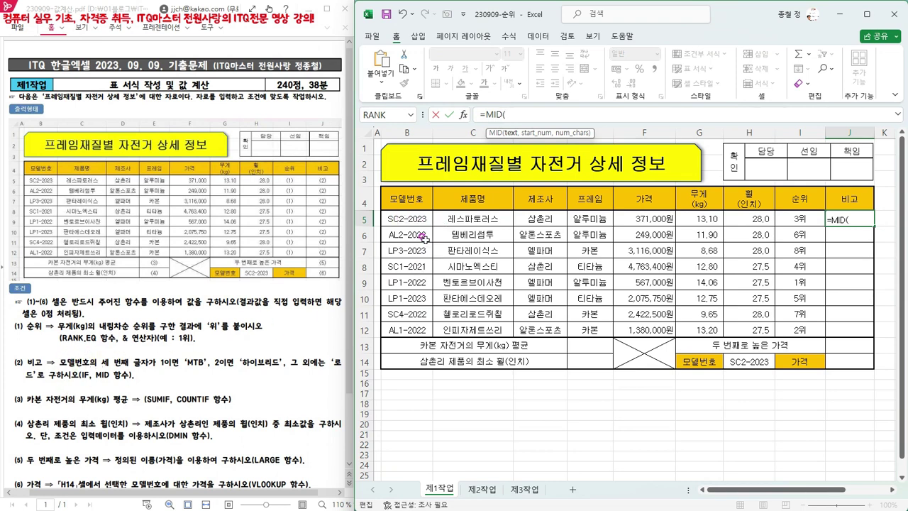
click(402, 220)
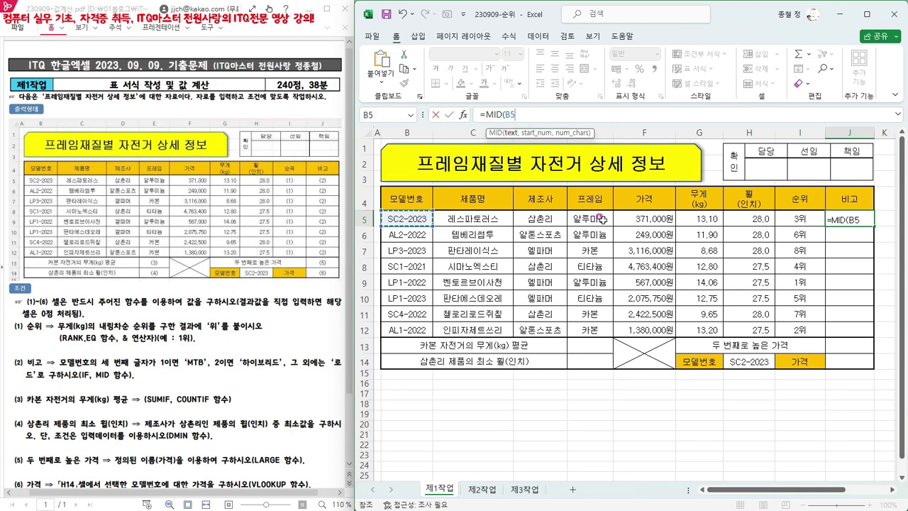
text(,3)
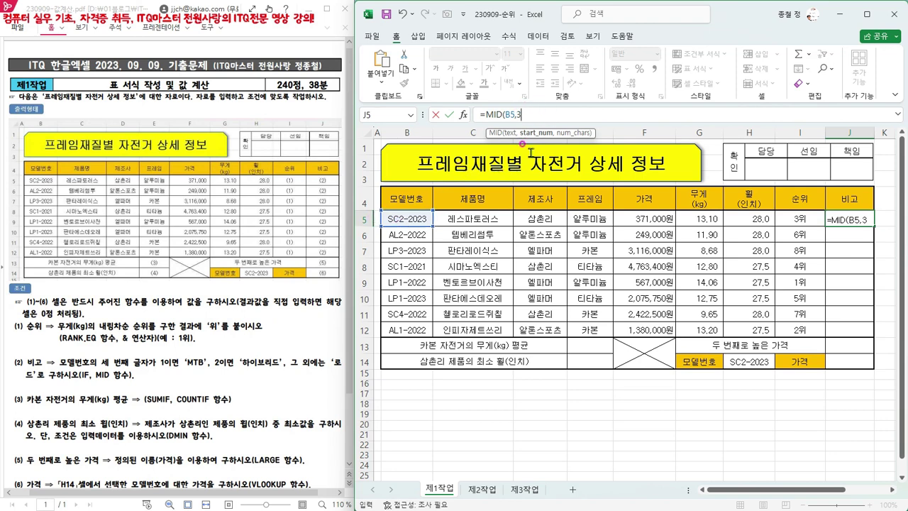
text(,)
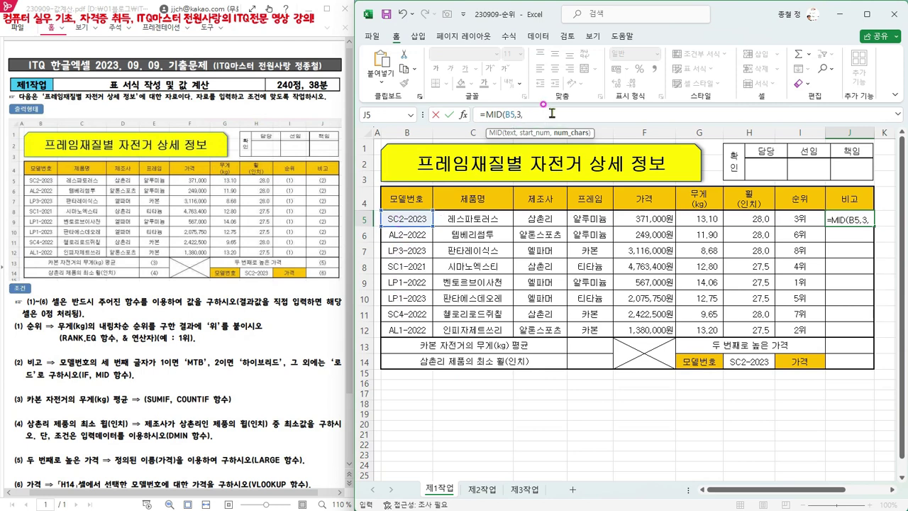
text(1)
text())
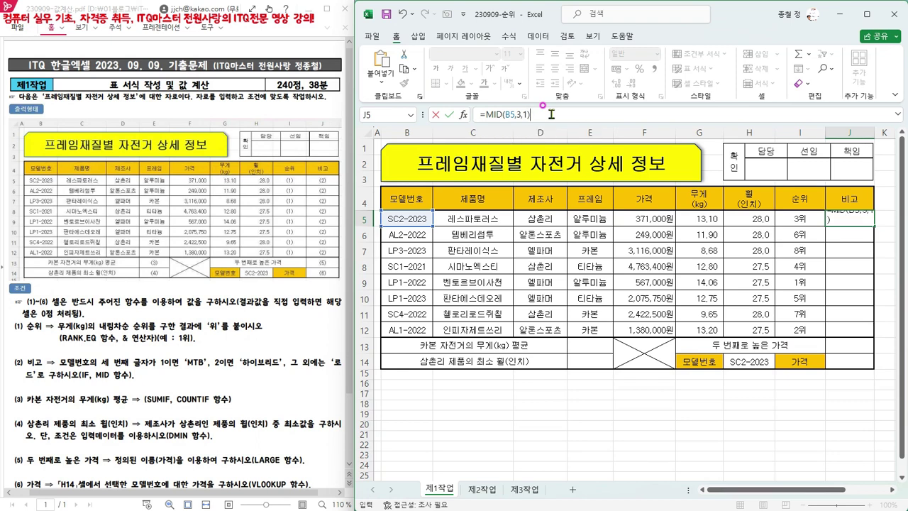
key(Return)
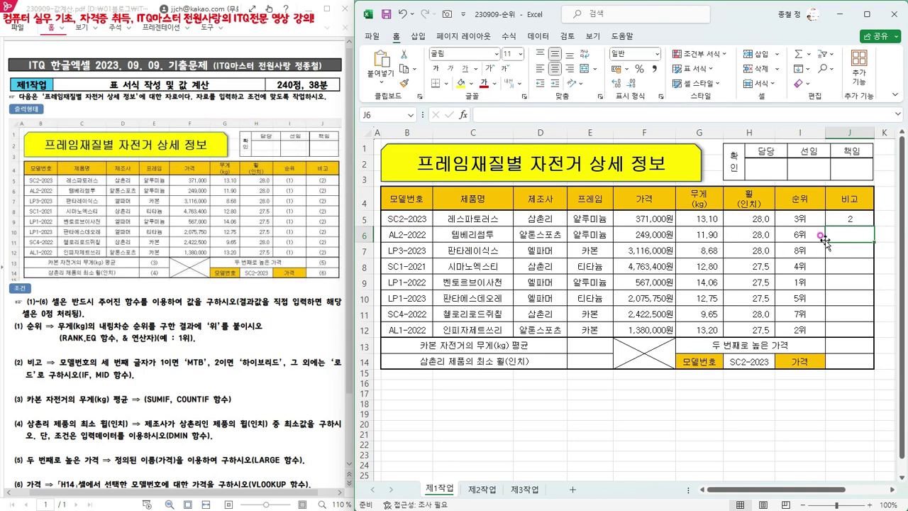
Fill the MID formula from J5 through the whole 비고 range J5:J12.
click(844, 217)
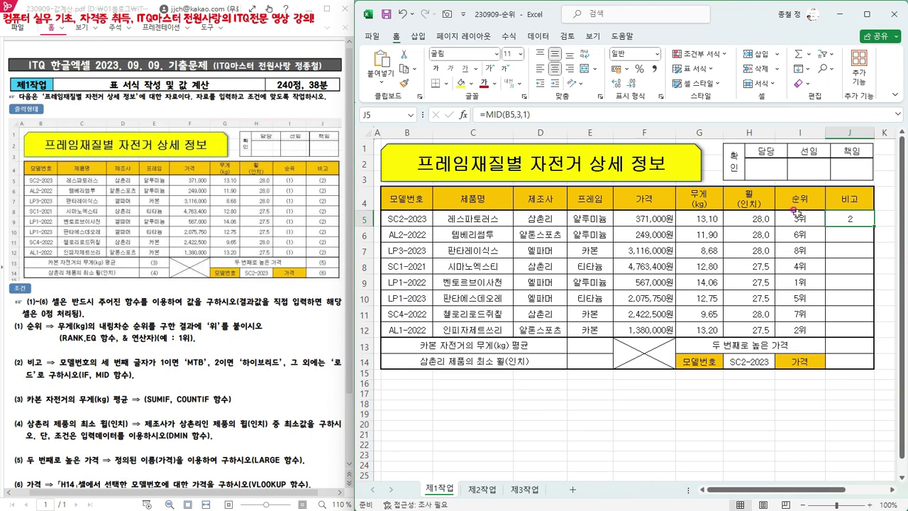
drag(853, 218, 850, 325)
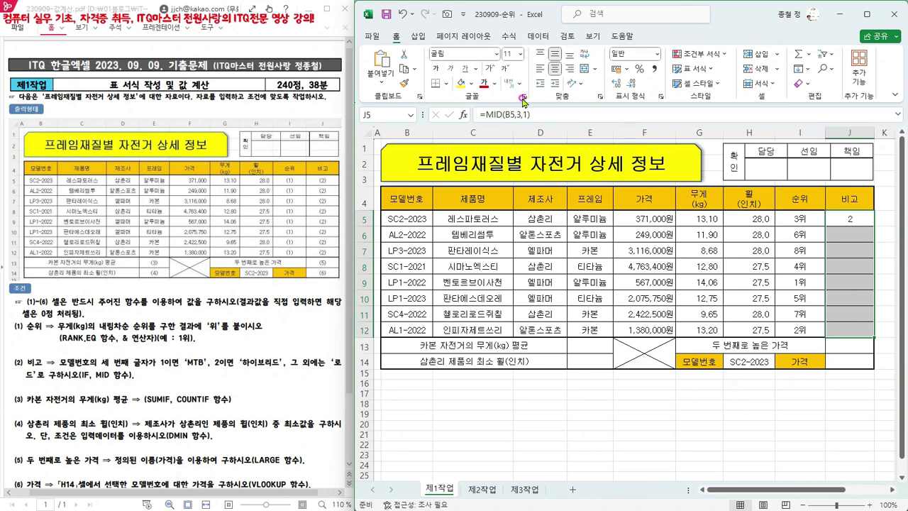
click(558, 114)
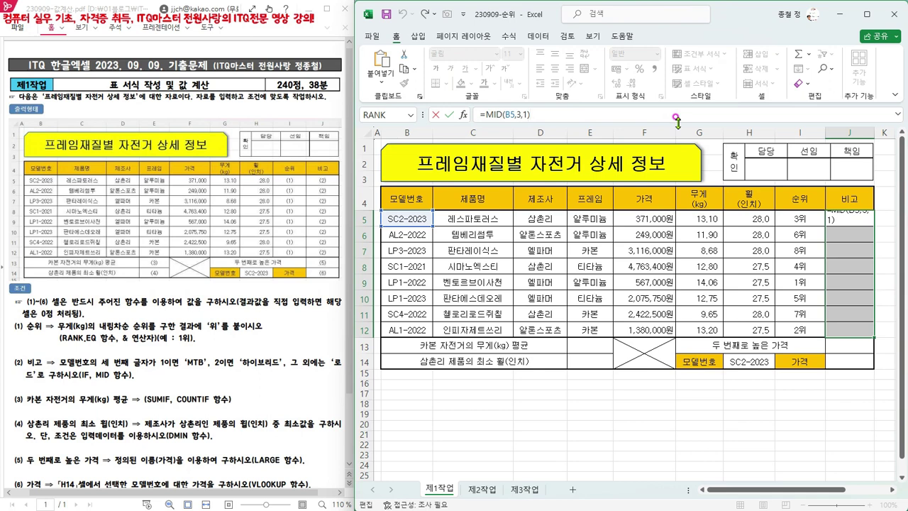
key(ctrl+Return)
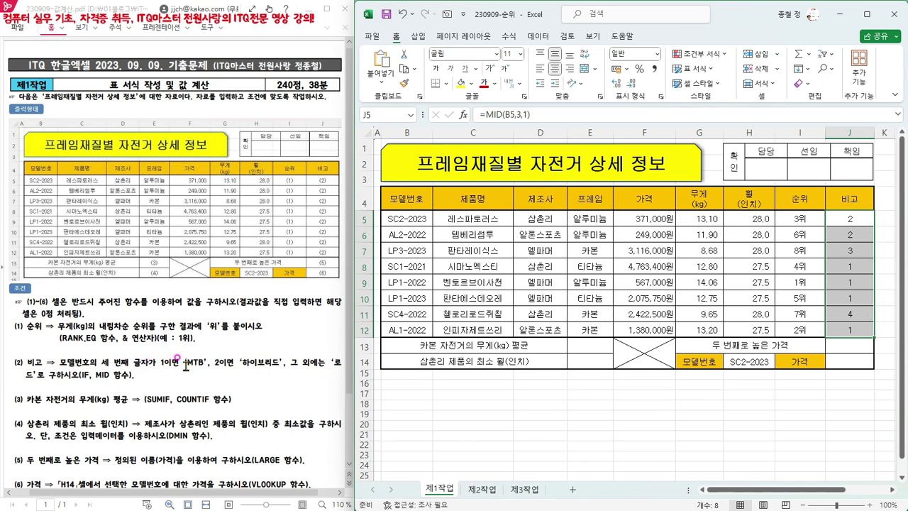
Wrap the MID formula for J5:J12 in an IF function whose logical test compares the extracted character with "1".
click(484, 115)
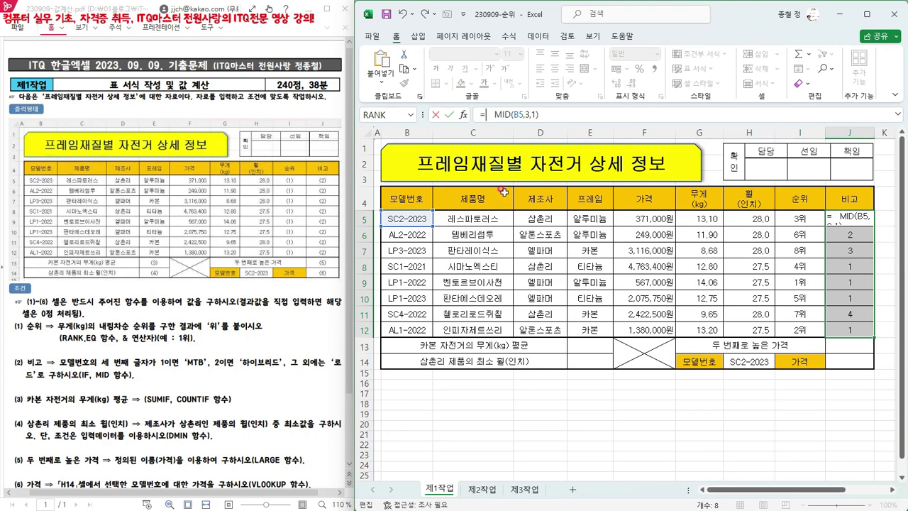
text(I)
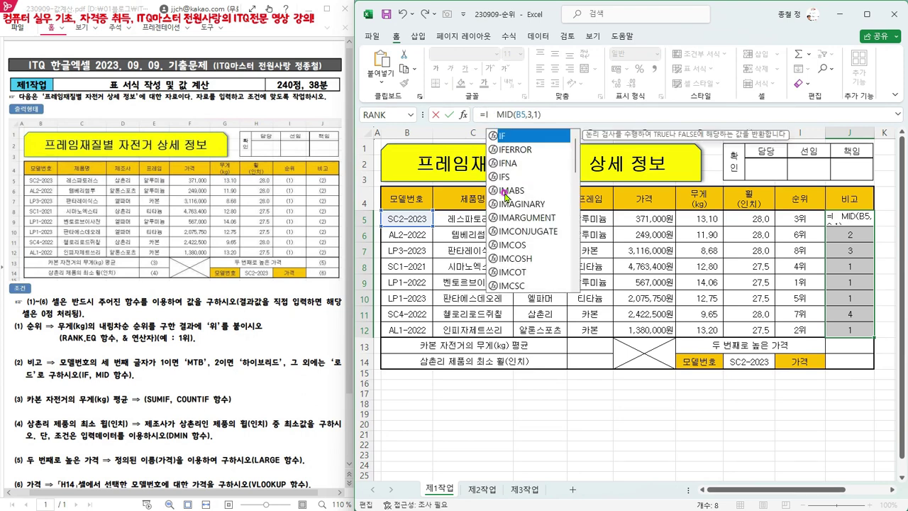
double_click(510, 137)
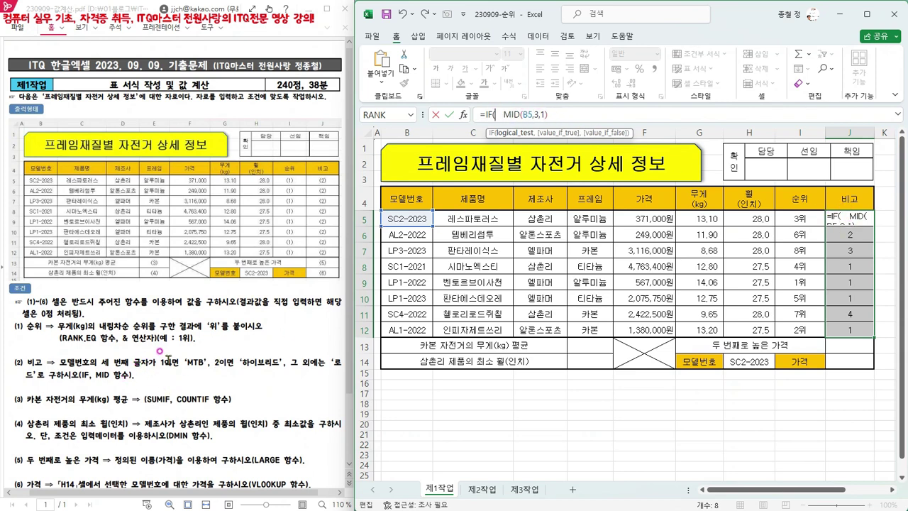
click(560, 115)
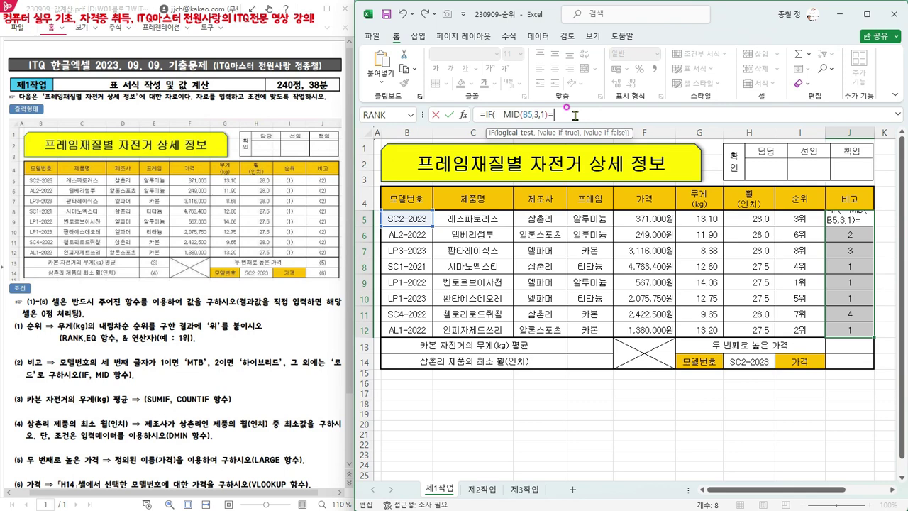
text(1)
text(,)
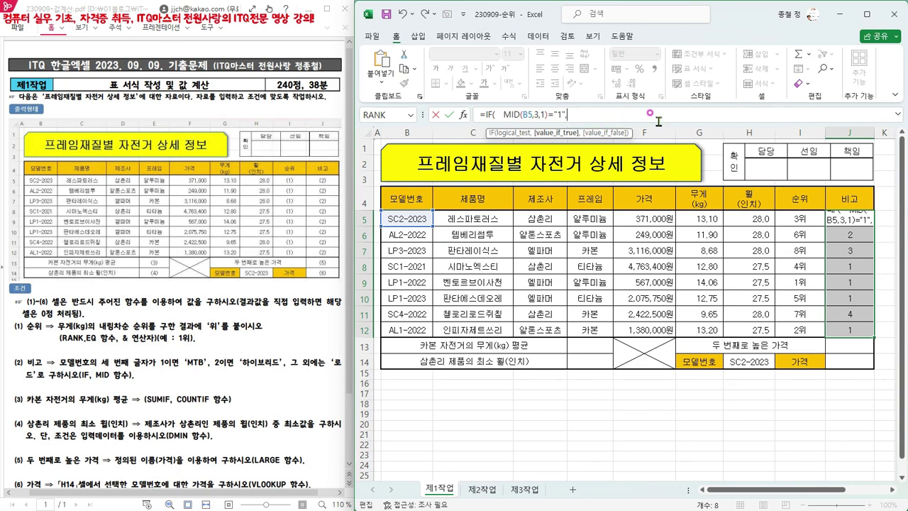
Give the IF function "MTB" as its true value and "하이브리드" as its false value, and close the parenthesis.
text("MTB)
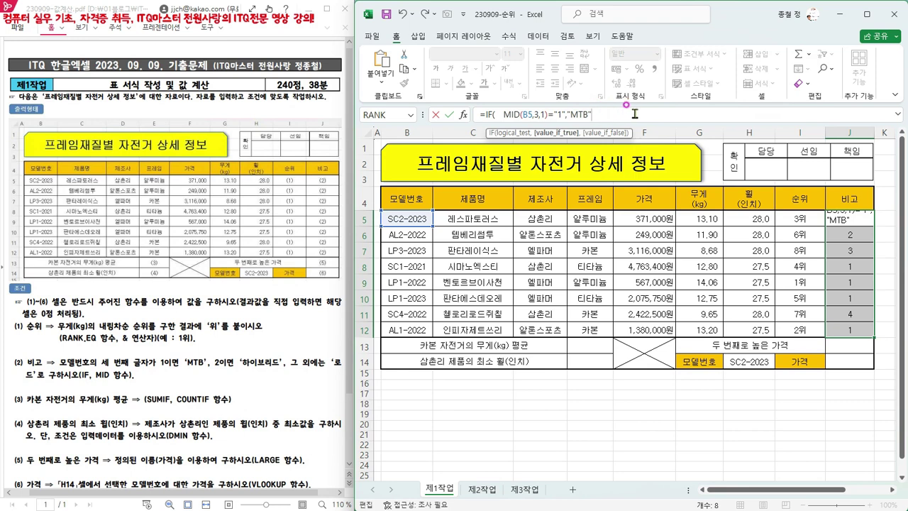
text(,)
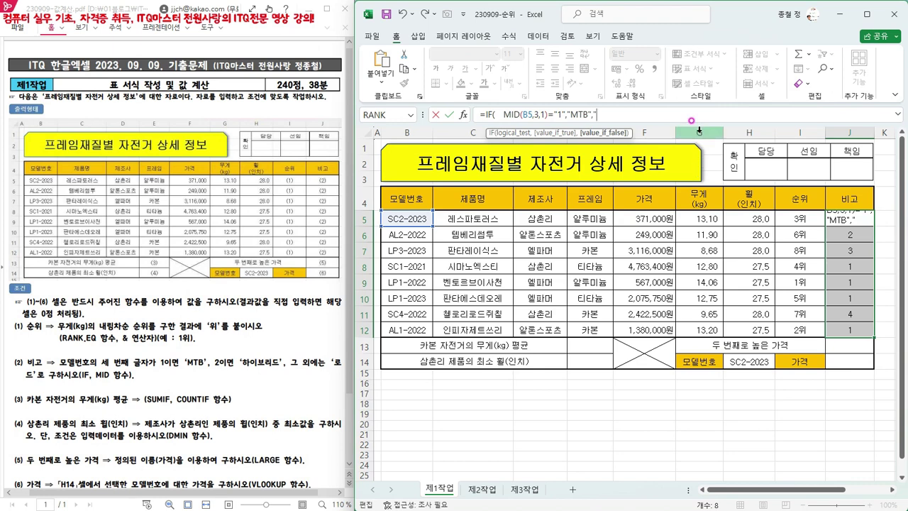
text(ㅎ)
text(이브리드)
text(")
text())
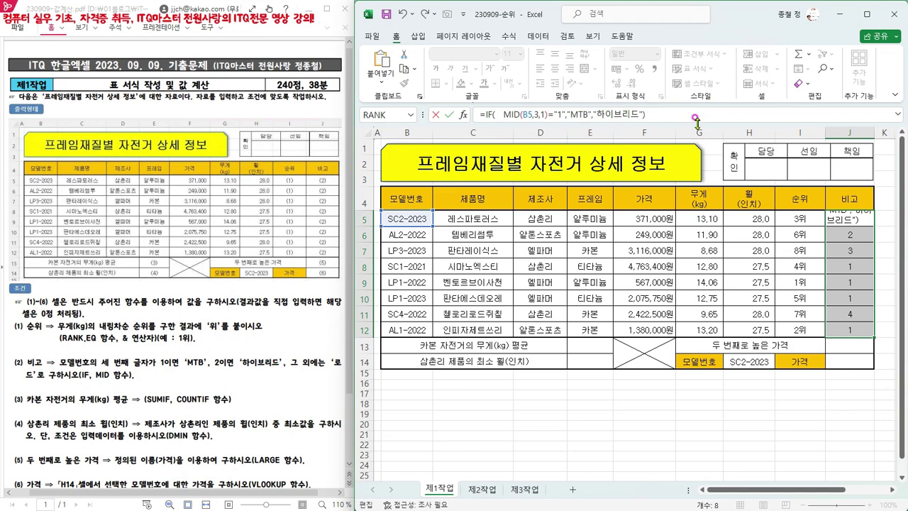
Replace the "하이브리드" false value with a nested copy of IF(MID(B5,3,1)="1","MTB", in the J5 formula.
drag(594, 114, 699, 107)
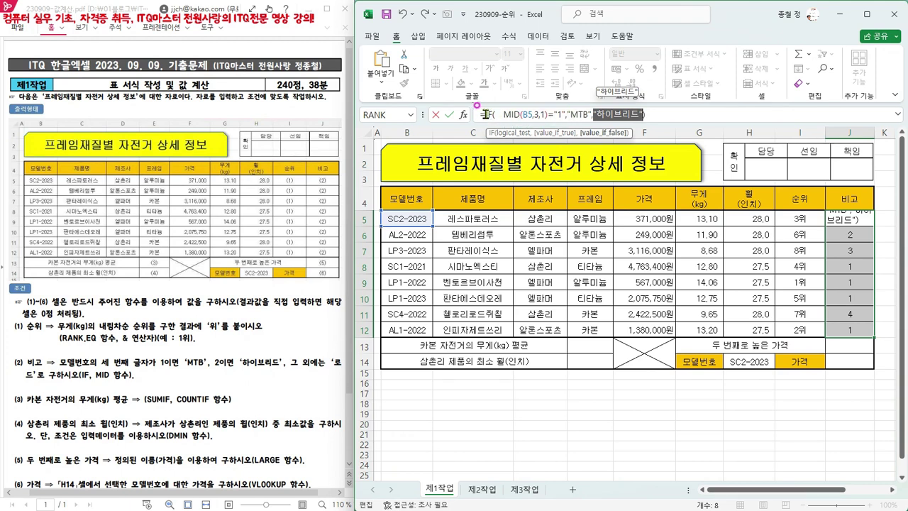
drag(485, 114, 595, 135)
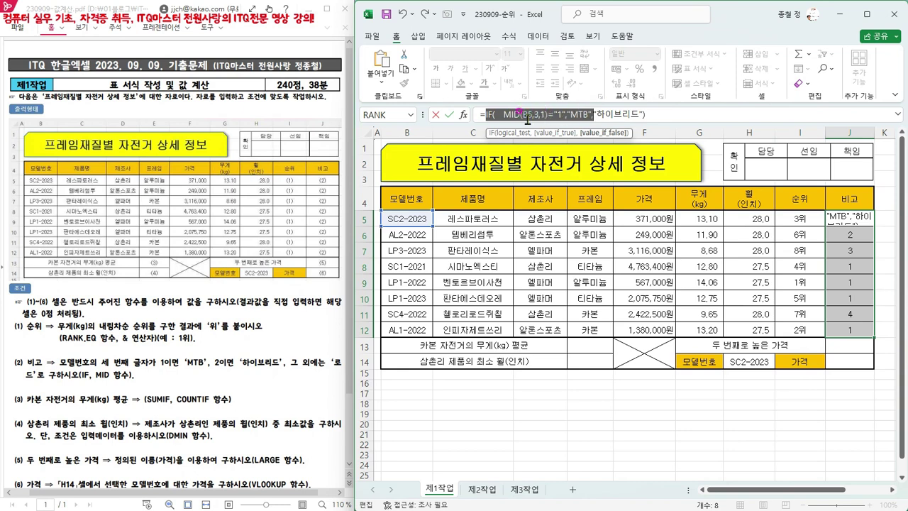
click(600, 113)
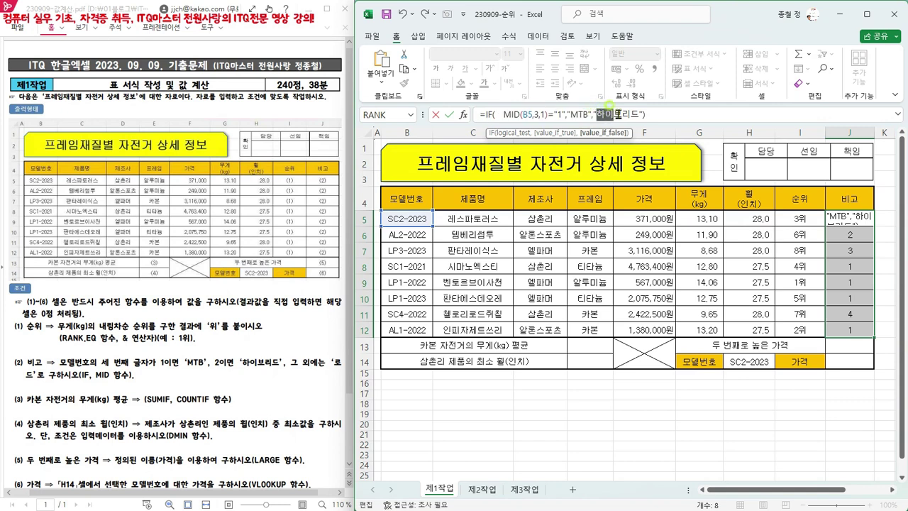
drag(619, 114, 622, 115)
click(596, 114)
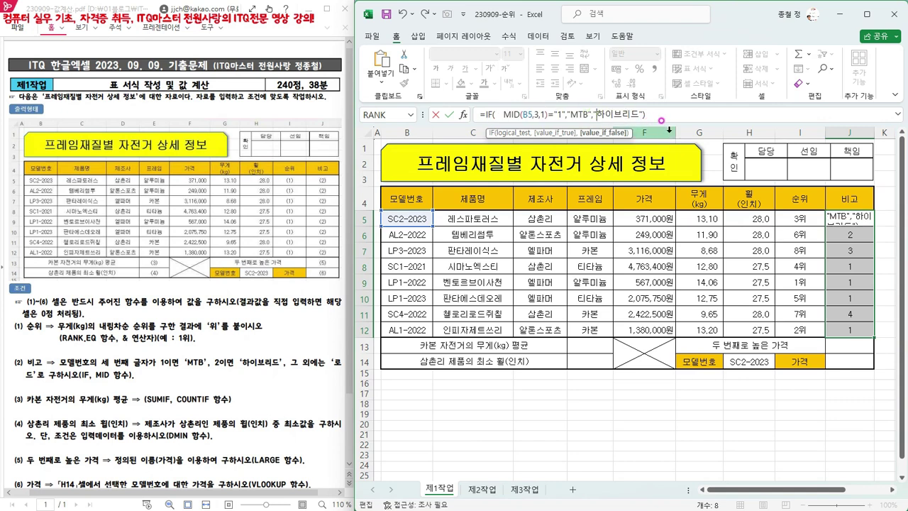
key(Delete)
key(Delete)
key(Delete)
key(Delete)
key(ctrl+v)
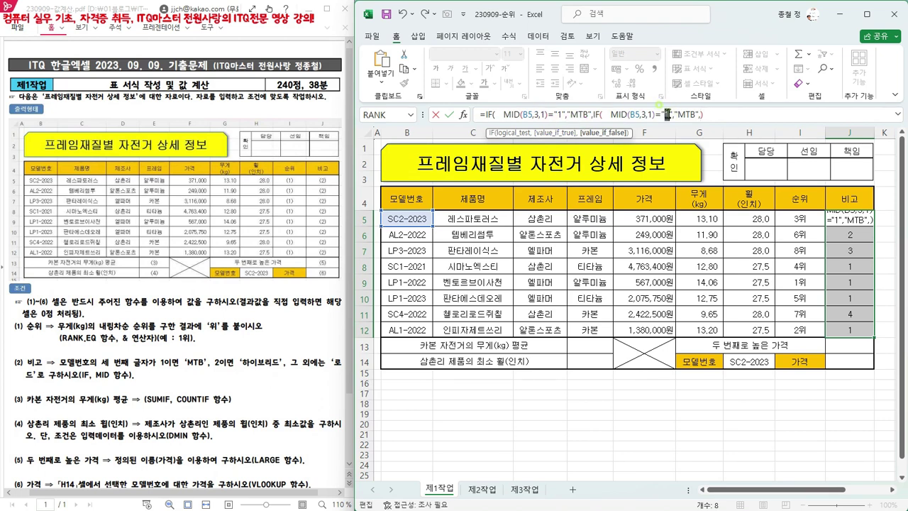
Change the nested IF to test for "2" and return "하이브리드" as its true value.
text(2)
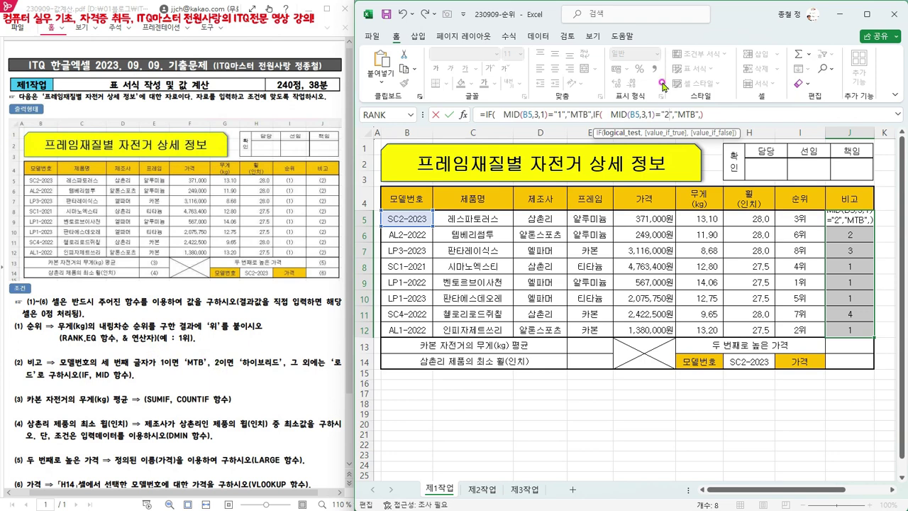
click(677, 114)
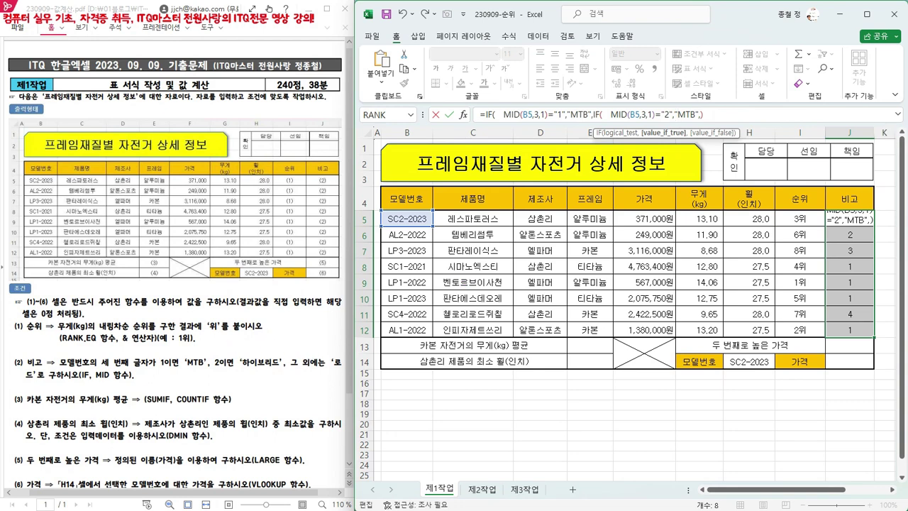
key(Delete)
key(Delete)
key(Delete)
text(하이블)
text(리드)
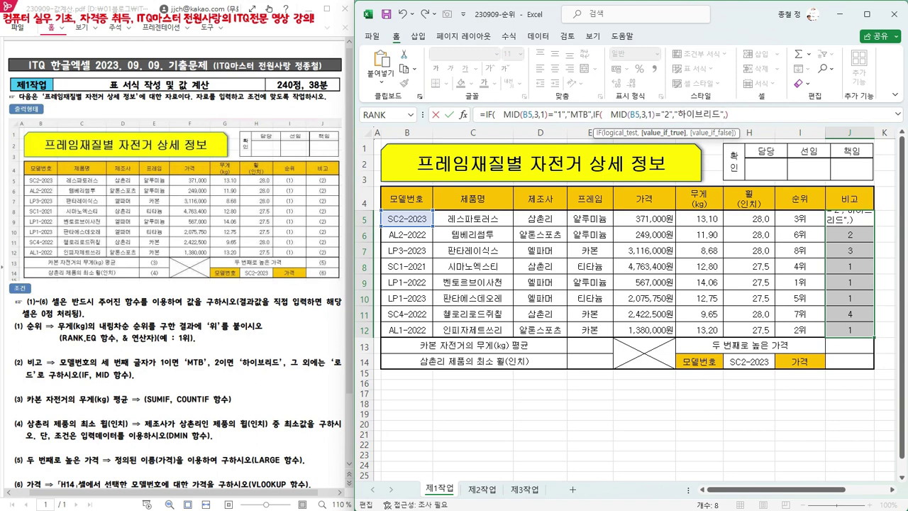
Give the nested IF "로드" as its false value, close both IF functions, and enter the formula in J5.
click(724, 114)
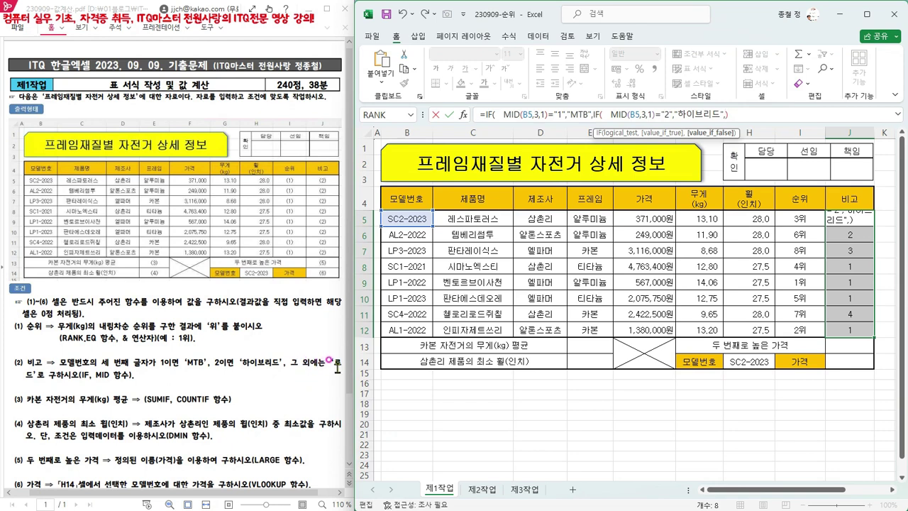
text(,)
text(")
text(로드")
text(")
click(782, 116)
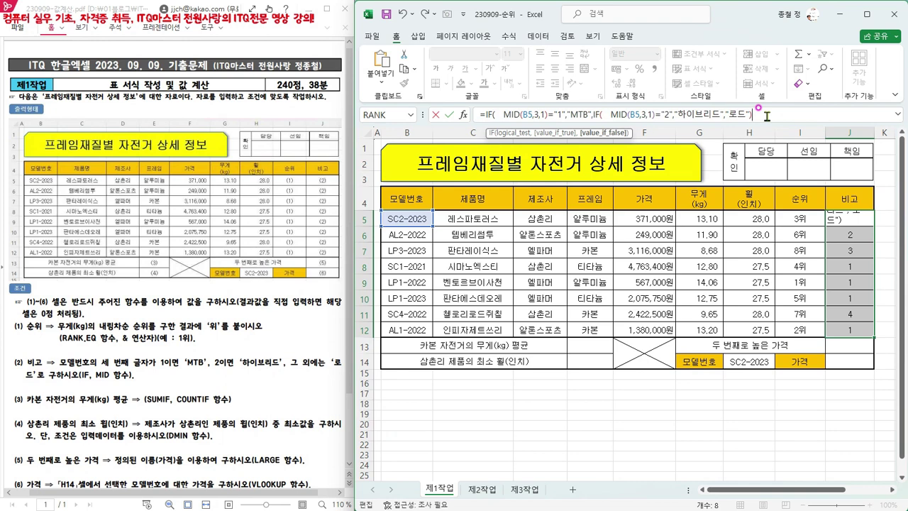
text())
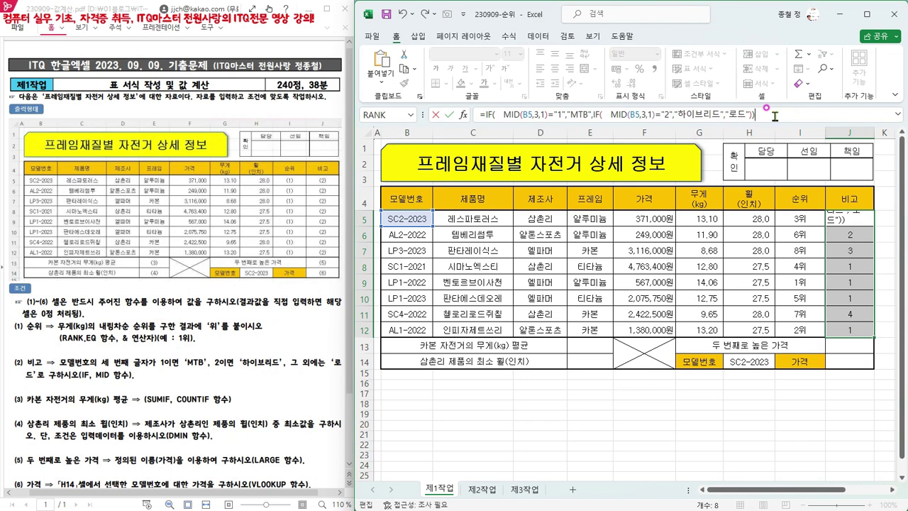
key(Return)
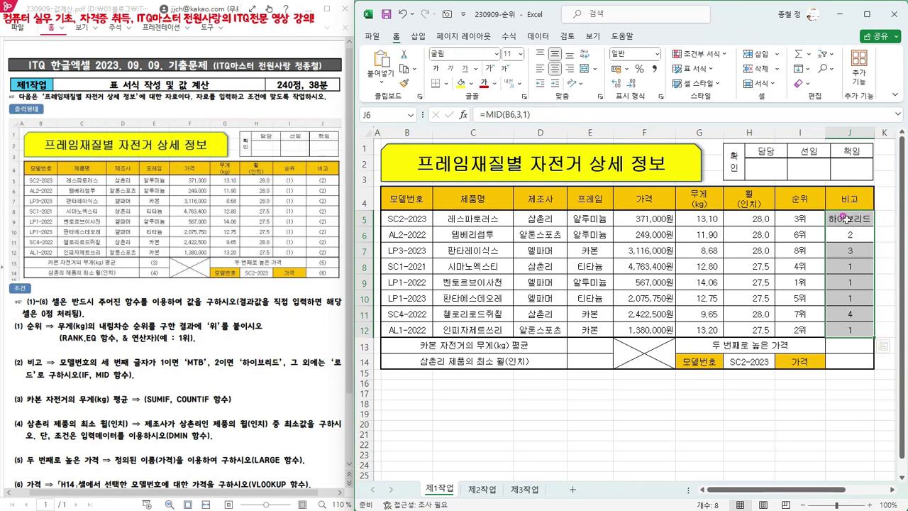
Fill the completed nested IF formula from J5 through the whole 비고 range J5:J12.
drag(839, 219, 848, 330)
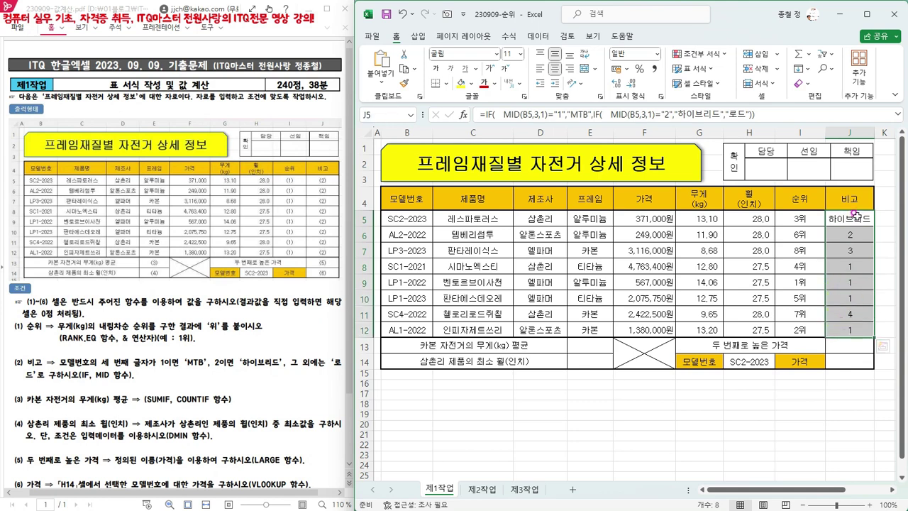
click(793, 114)
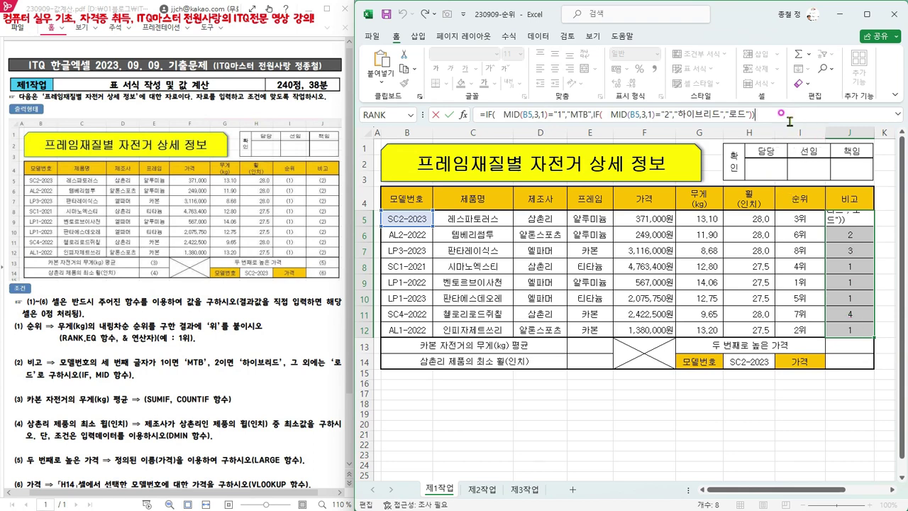
key(ctrl+Return)
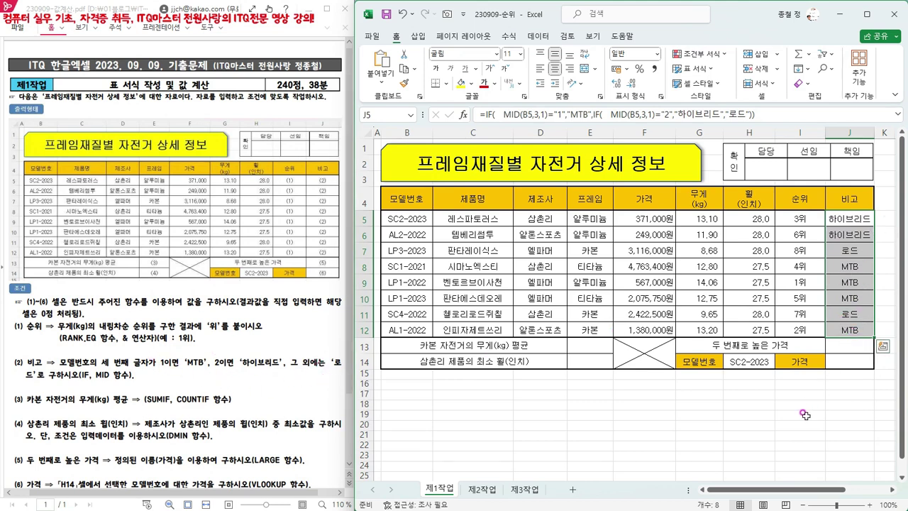
click(409, 384)
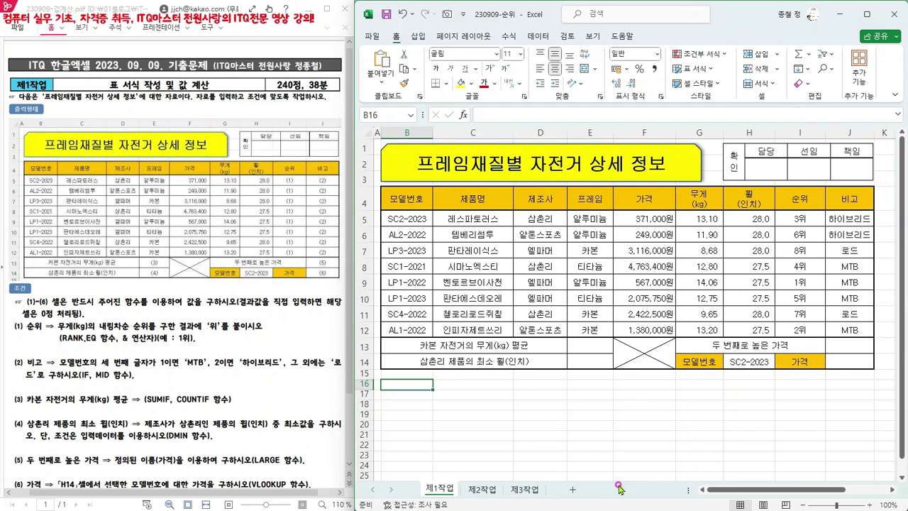
Save a copy of the workbook in the 바탕 화면 folder under the file name 230909-IF.
click(373, 38)
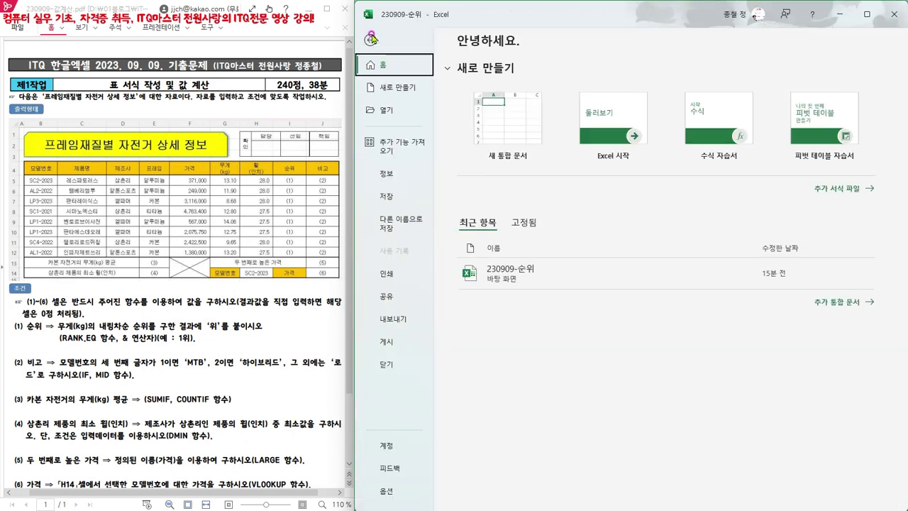
click(405, 222)
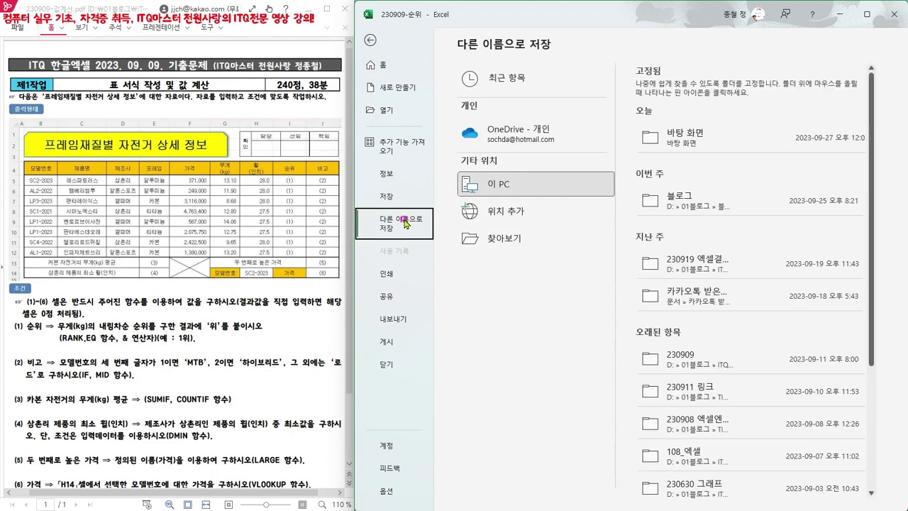
click(501, 243)
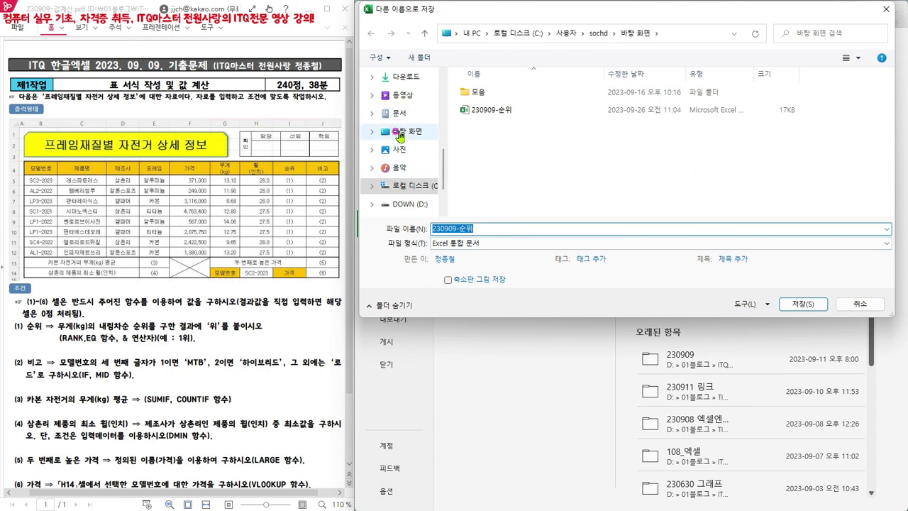
click(398, 137)
click(466, 230)
drag(458, 228, 501, 225)
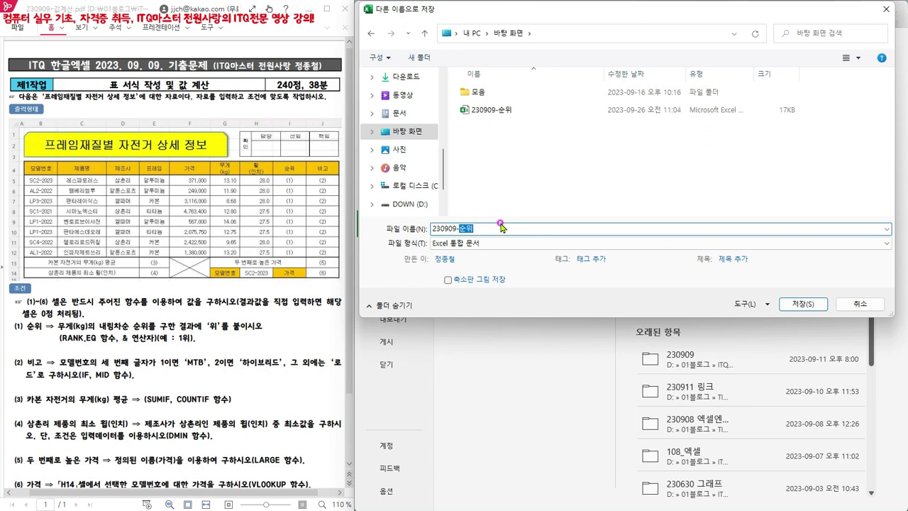
key(BackSpace)
key(BackSpace)
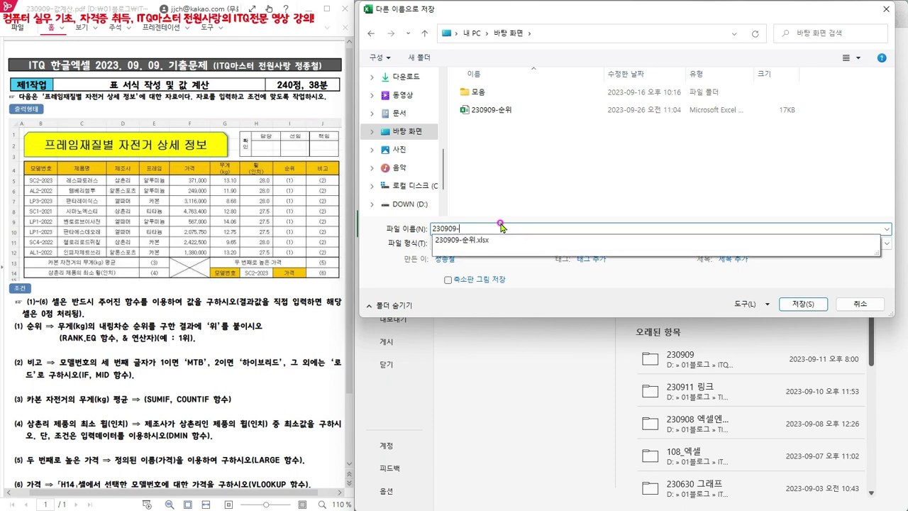
text(IF)
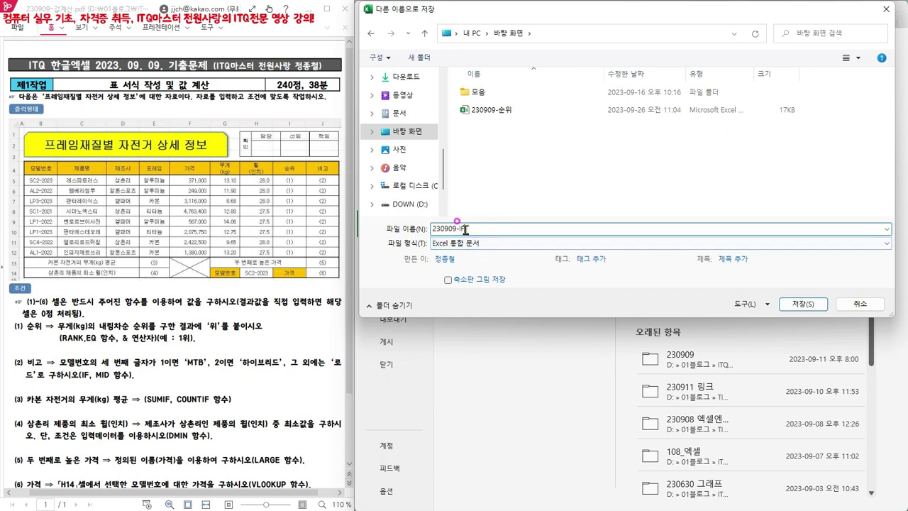
click(800, 305)
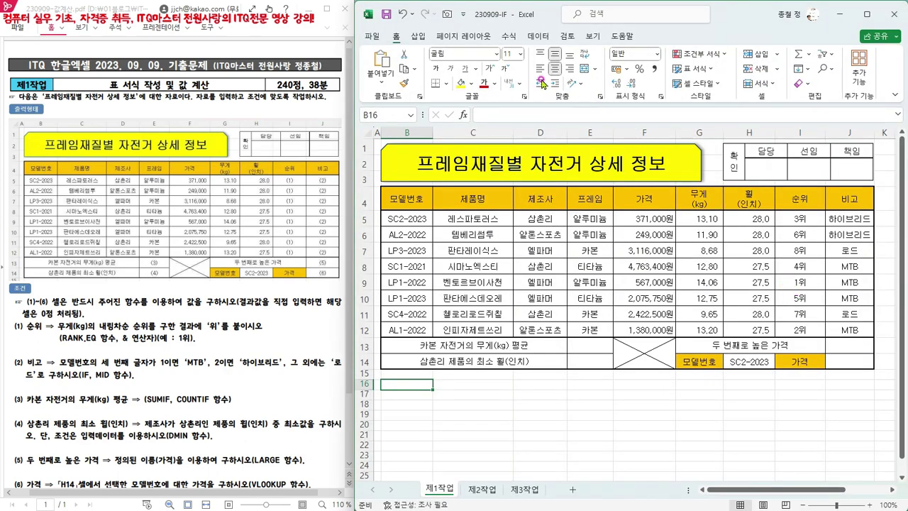